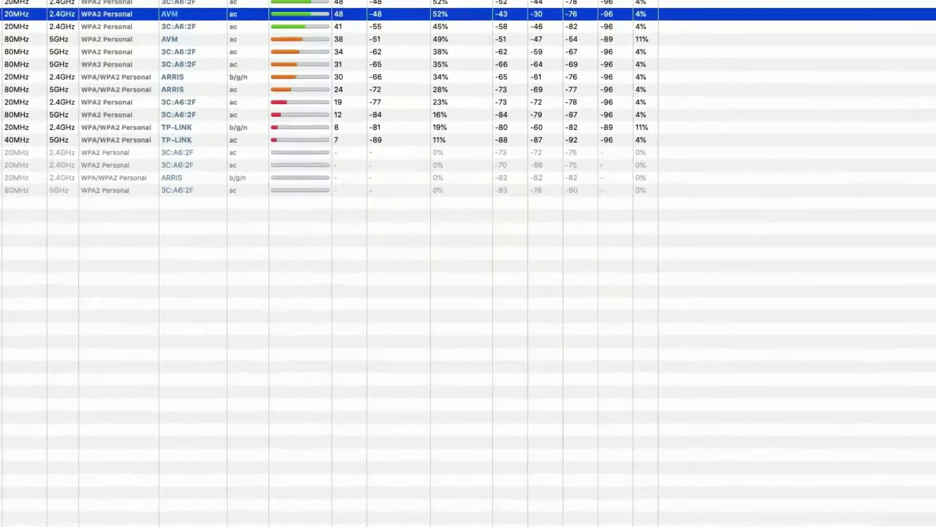
# Check the connected network's BSSID and select the matching Studio 5G access point on channel 116
pyautogui.keyDown('alt'); pyautogui.click(748, 6); pyautogui.keyUp('alt')
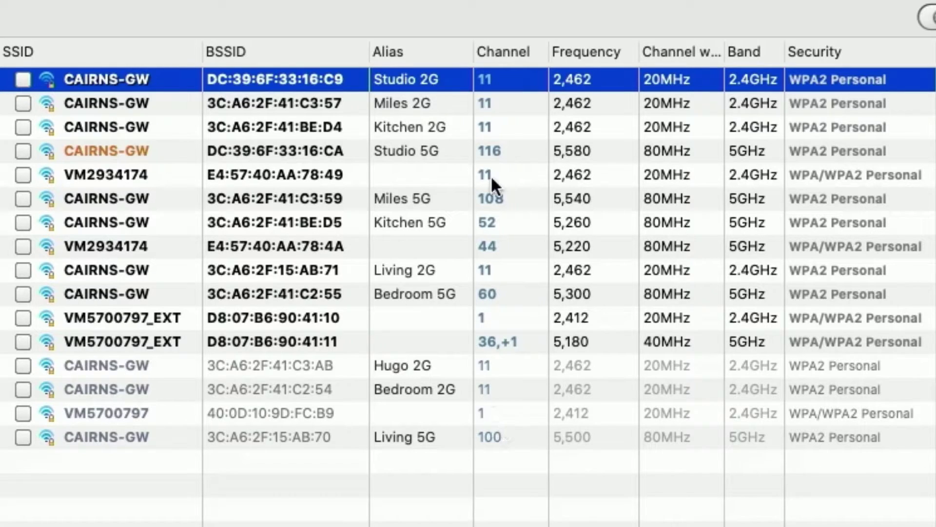
pyautogui.click(120, 151)
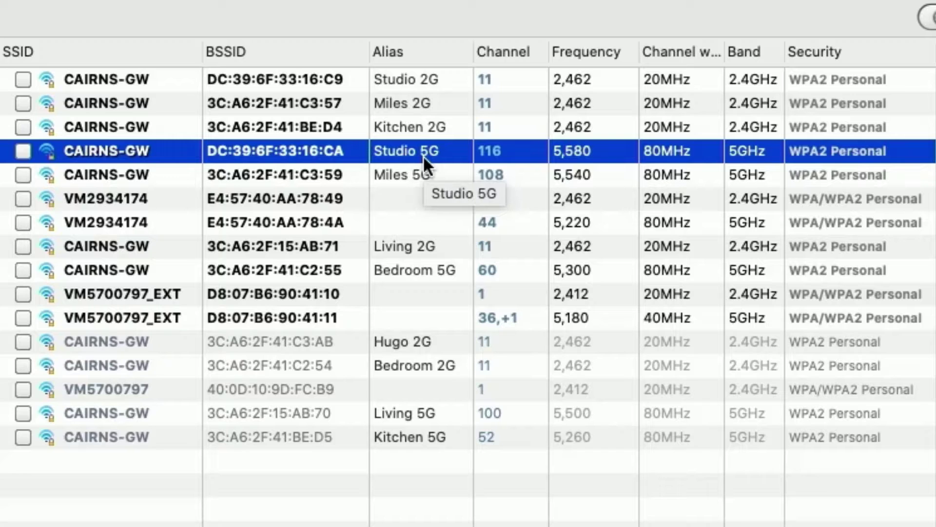
pyautogui.hscroll(10, 529, 151)
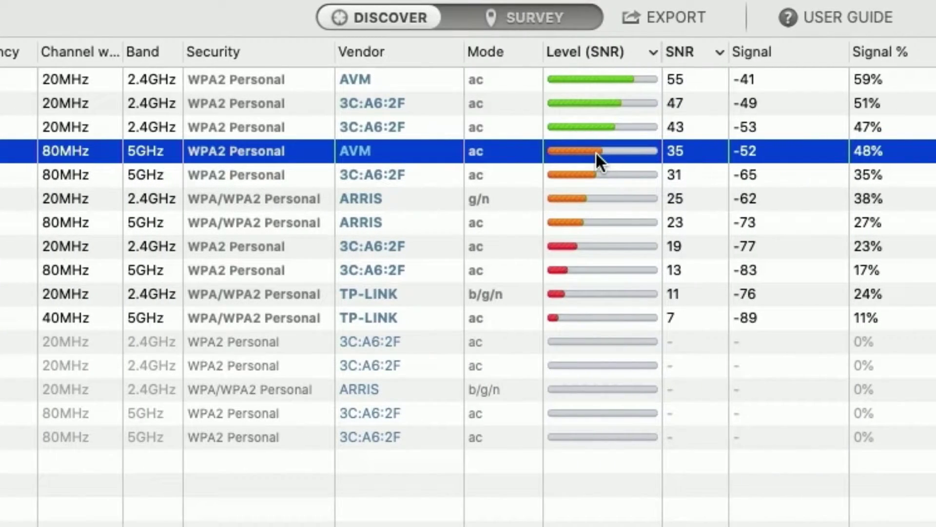
pyautogui.moveTo(596, 152)
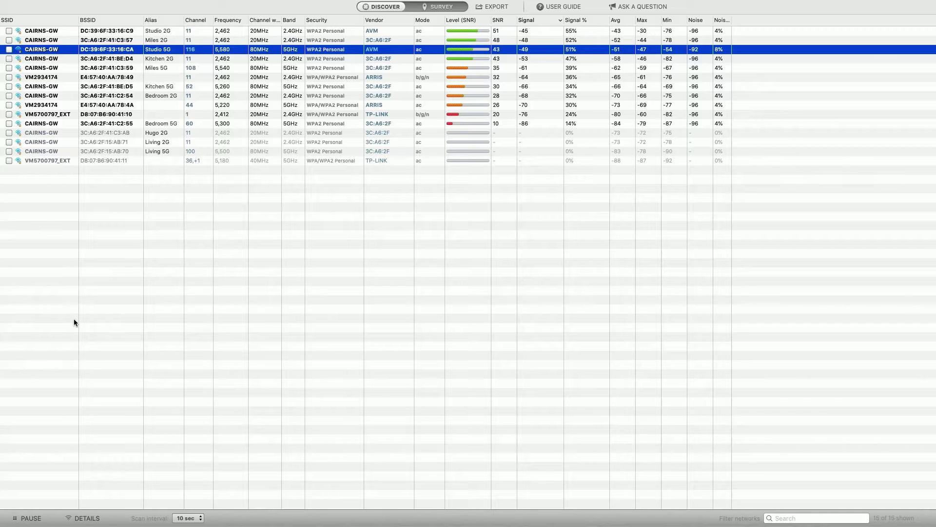
# Open Studio 5G's Signal & Noise details chart
pyautogui.click(87, 518)
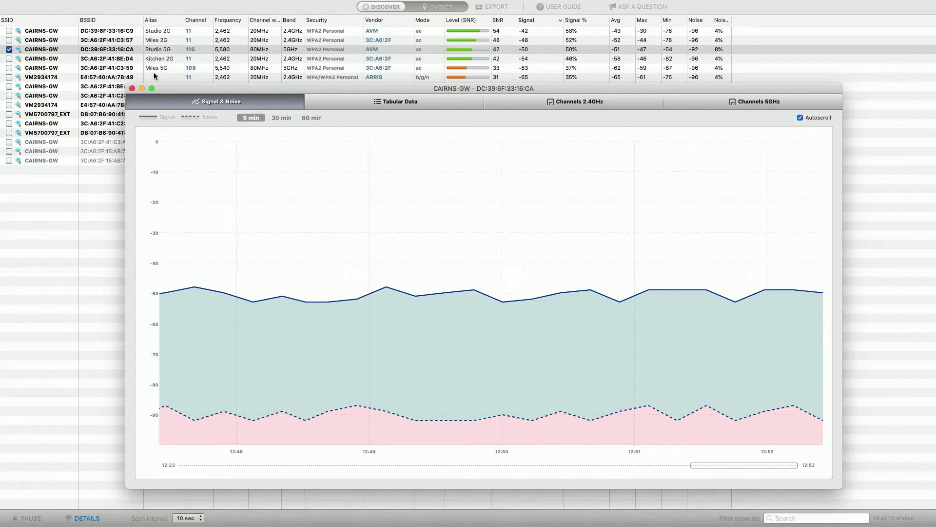
# Plot Miles 5G's signal on the Signal & Noise graph alongside Studio 5G
pyautogui.click(11, 71)
pyautogui.click(10, 69)
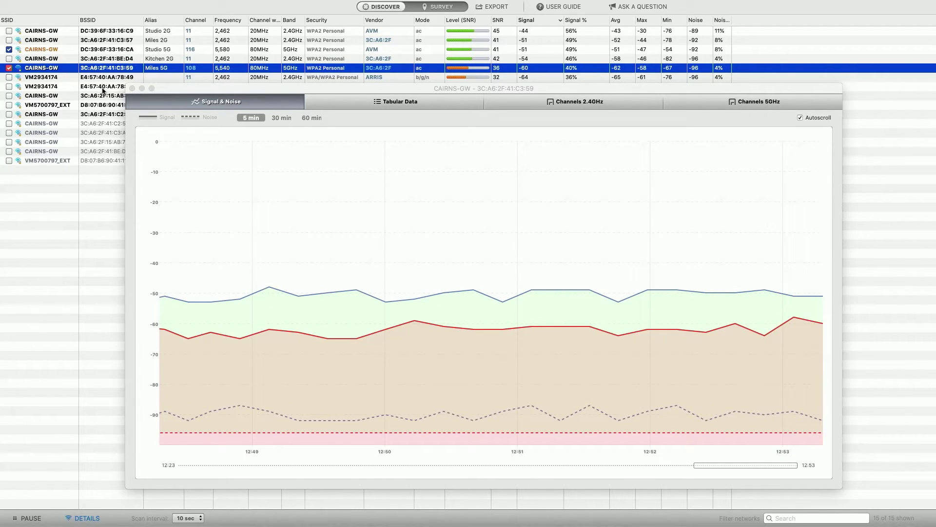
# Move the details window aside and add Studio 2G's signal line to the graph
pyautogui.moveTo(268, 97); pyautogui.dragTo(332, 102)
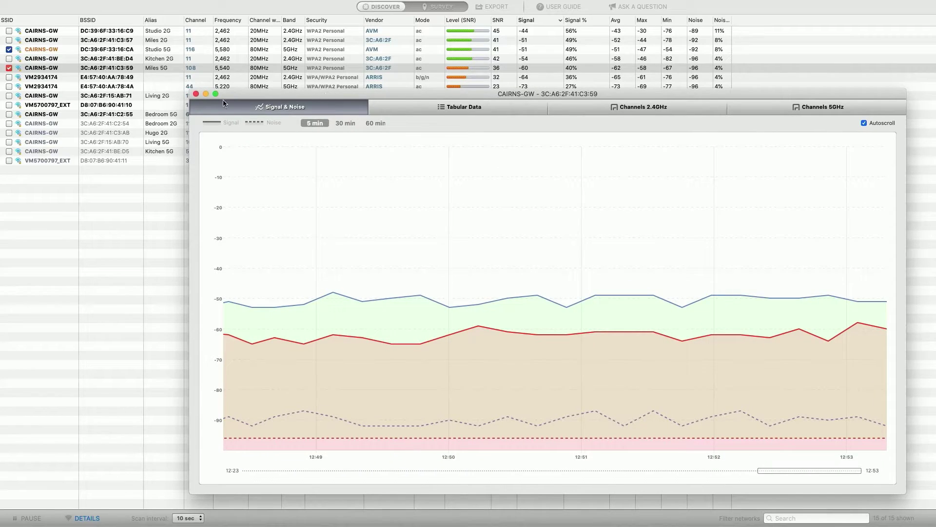
pyautogui.click(142, 151)
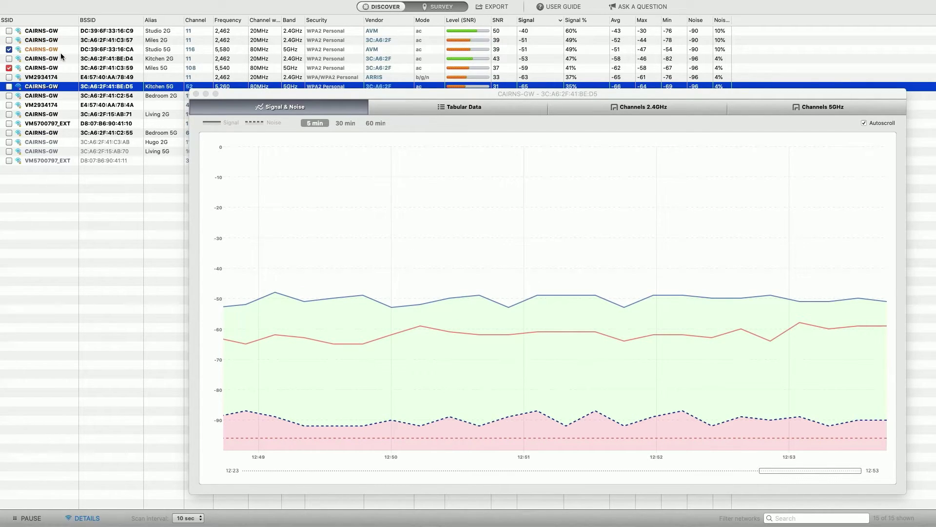
pyautogui.click(10, 31)
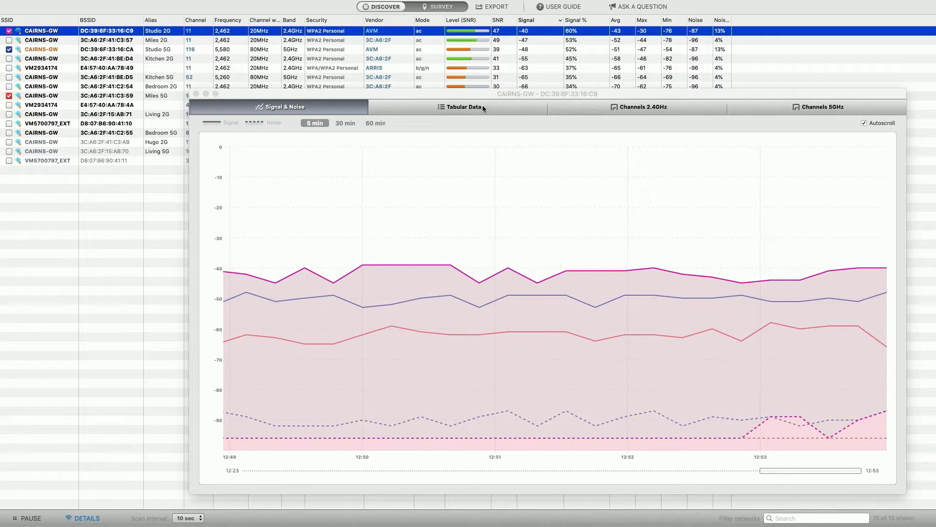
# Switch to Tabular Data and scroll through Studio 2G's timestamped signal and noise readings
pyautogui.click(449, 109)
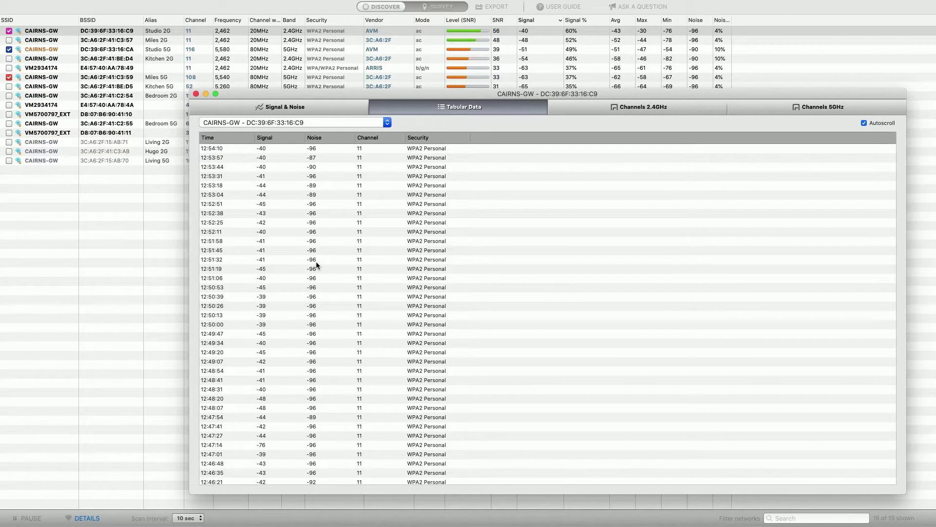
pyautogui.scroll(-10, 257, 296)
pyautogui.scroll(-20, 257, 295)
pyautogui.scroll(-5, 257, 296)
pyautogui.scroll(15, 257, 296)
pyautogui.scroll(15, 257, 295)
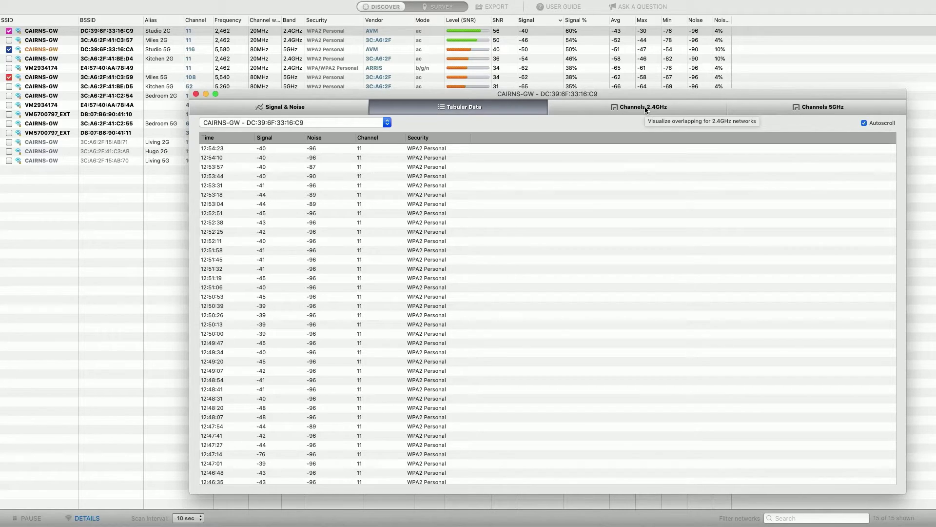
# On the Channels 2.4GHz chart, remove Studio 5G, Miles 5G and Hugo 5G, showing only Studio 2G
pyautogui.click(645, 107)
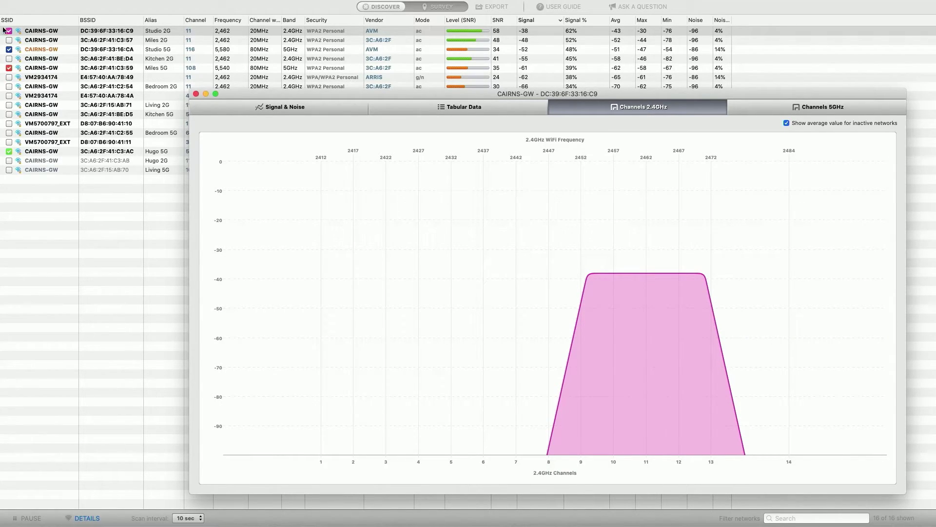
pyautogui.click(9, 50)
pyautogui.click(9, 68)
pyautogui.click(8, 68)
pyautogui.click(9, 152)
pyautogui.click(43, 35)
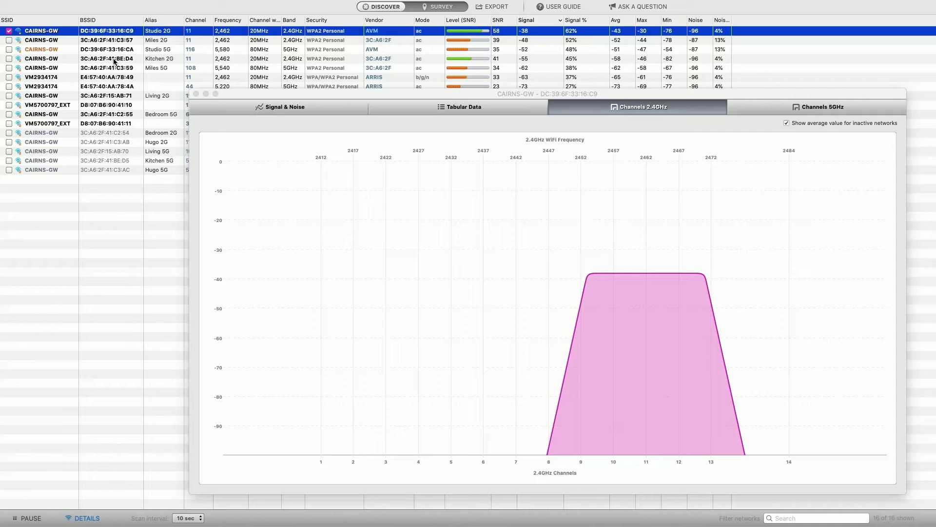
# Plot Miles 2G, Studio 2G and Kitchen 2G together on the 2.4 GHz channel chart
pyautogui.click(10, 42)
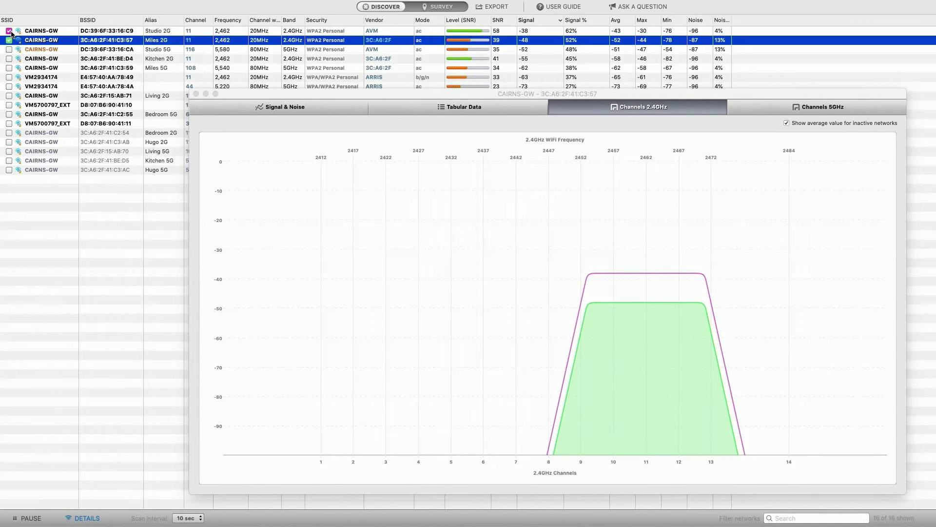
pyautogui.click(9, 32)
pyautogui.click(10, 31)
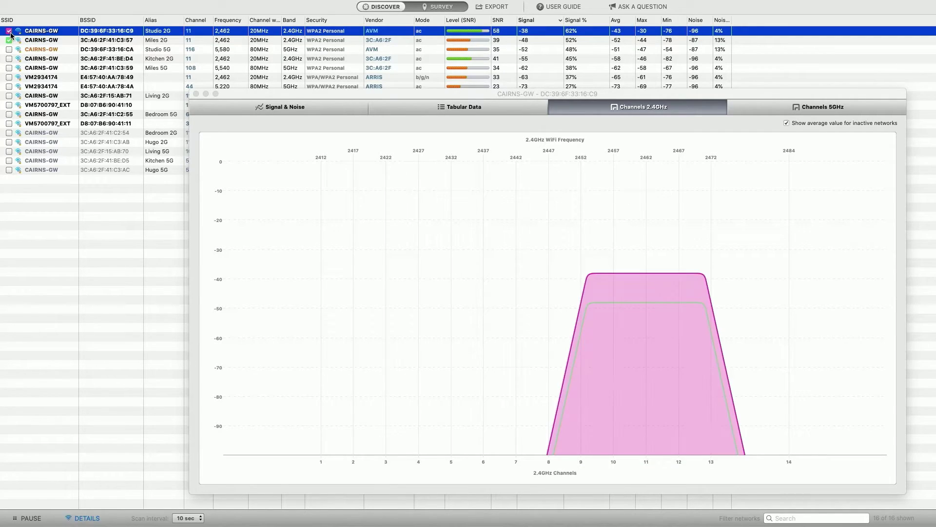
pyautogui.click(10, 59)
pyautogui.click(10, 59)
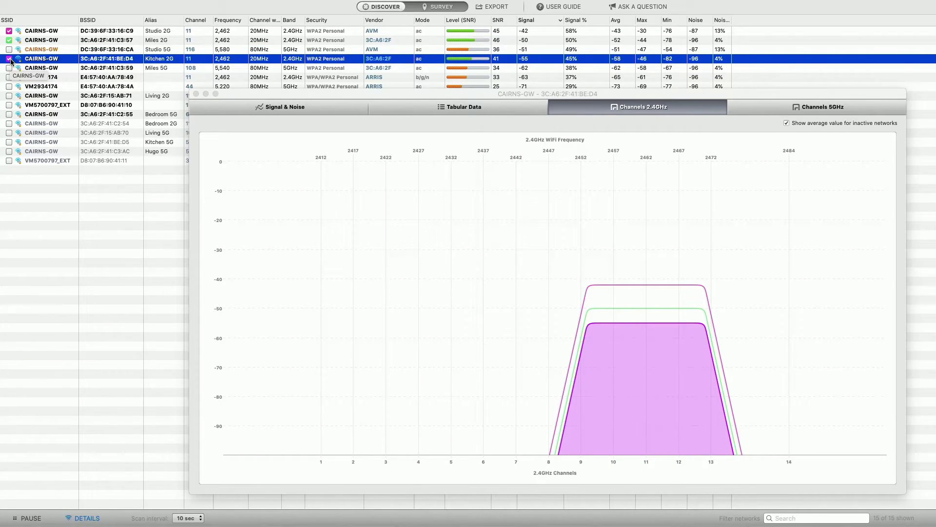
# Remove Kitchen 2G, Miles 2G and Studio 2G, leaving the 2.4 GHz chart empty
pyautogui.click(9, 59)
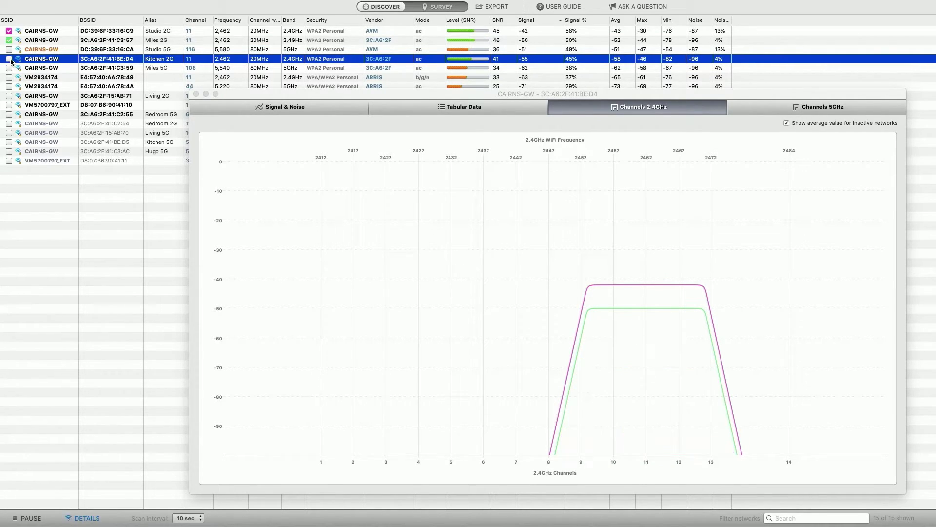
pyautogui.click(10, 40)
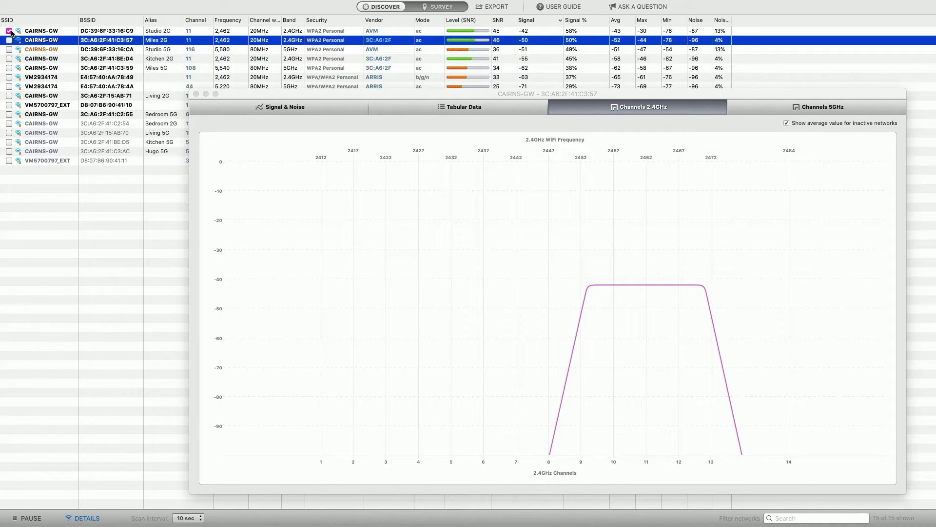
pyautogui.click(9, 31)
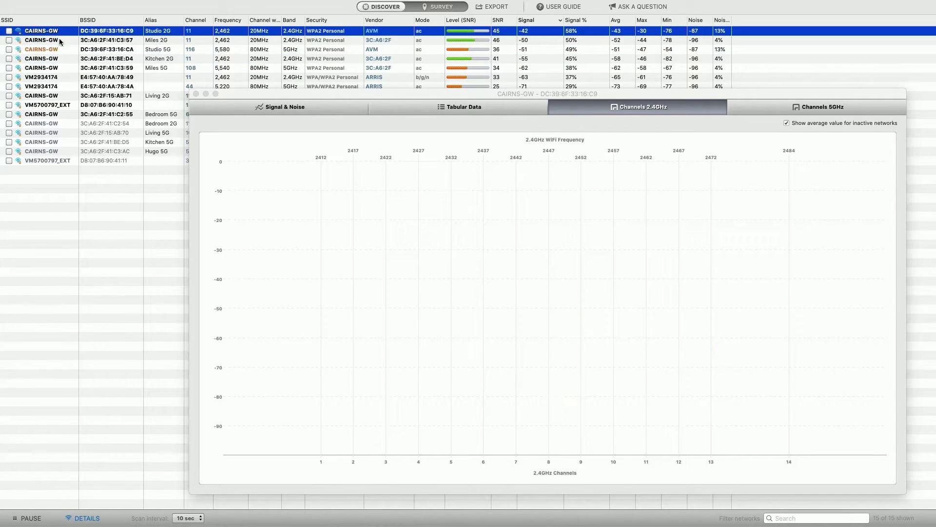
# Switch to the Channels 5GHz chart and plot Studio 5G's 80MHz band at channel 116
pyautogui.click(800, 109)
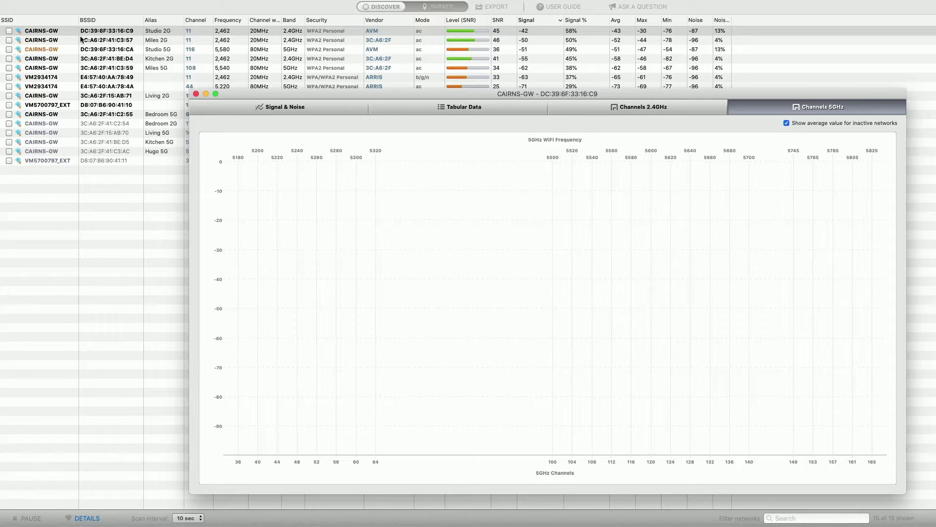
pyautogui.click(60, 51)
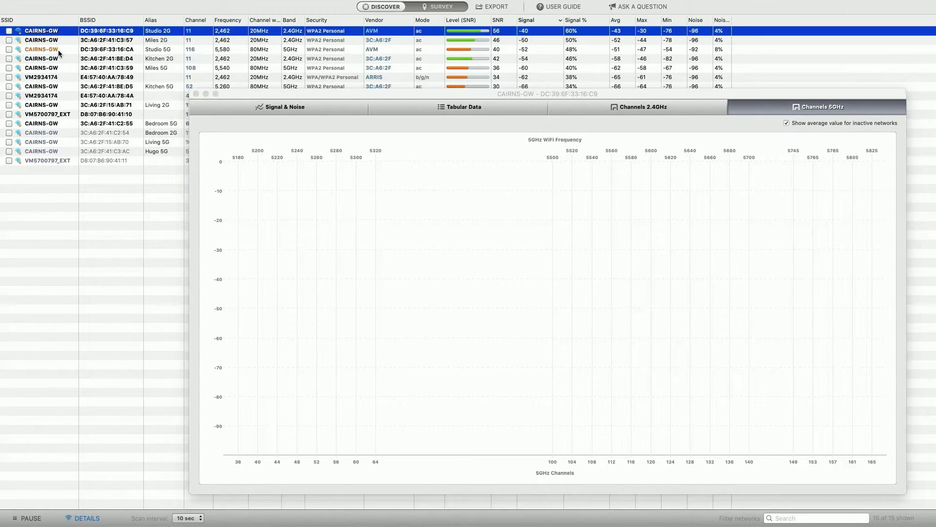
pyautogui.click(60, 50)
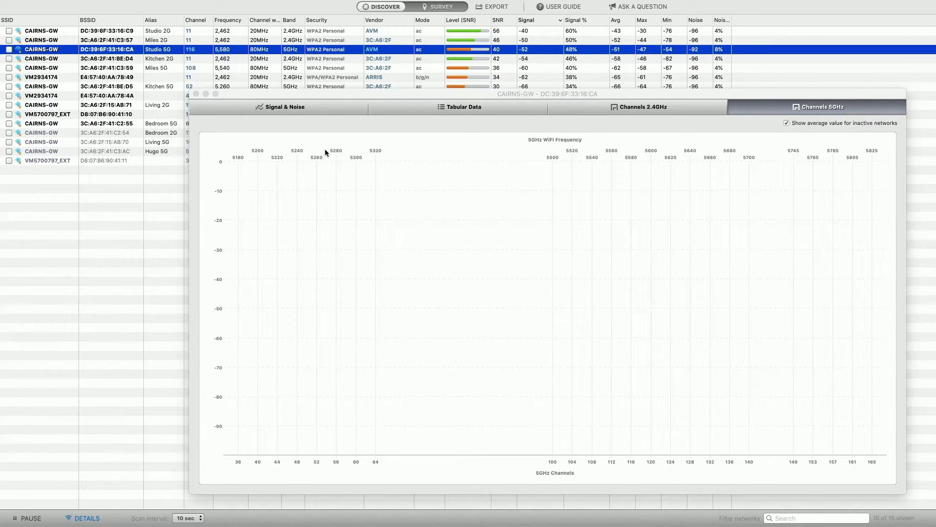
pyautogui.click(9, 49)
pyautogui.click(9, 50)
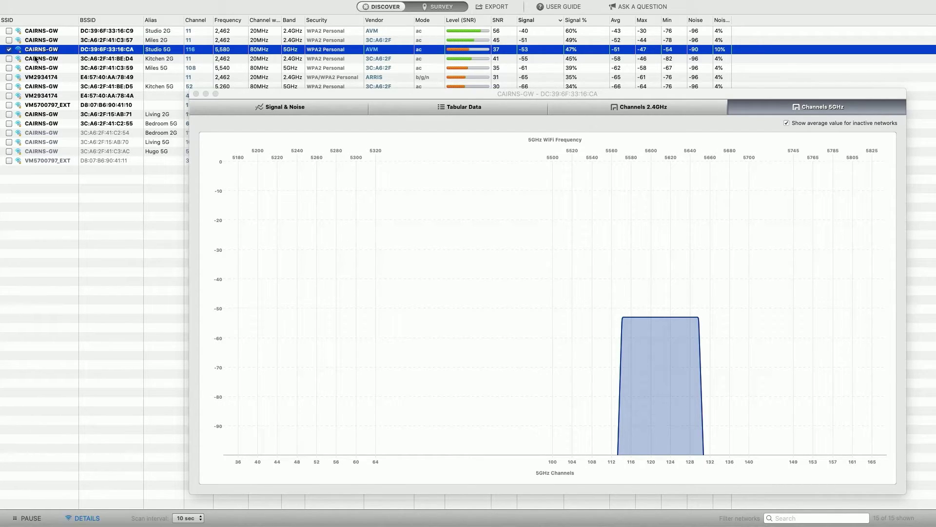
# Plot Miles 5G's channel 108 band on the 5GHz chart beside Studio 5G
pyautogui.click(10, 68)
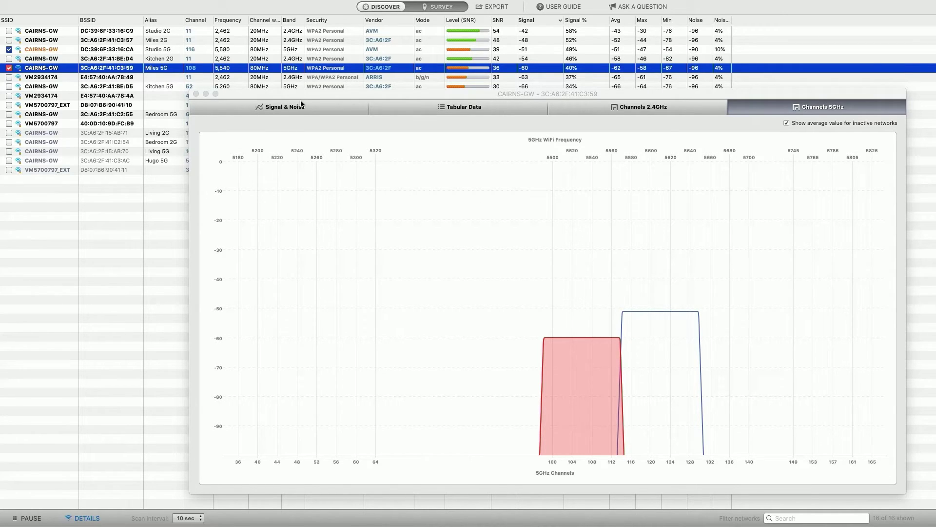
# Close the channel graph, open the saved Cairns.netspd survey, and exclude the first network group
pyautogui.click(287, 95)
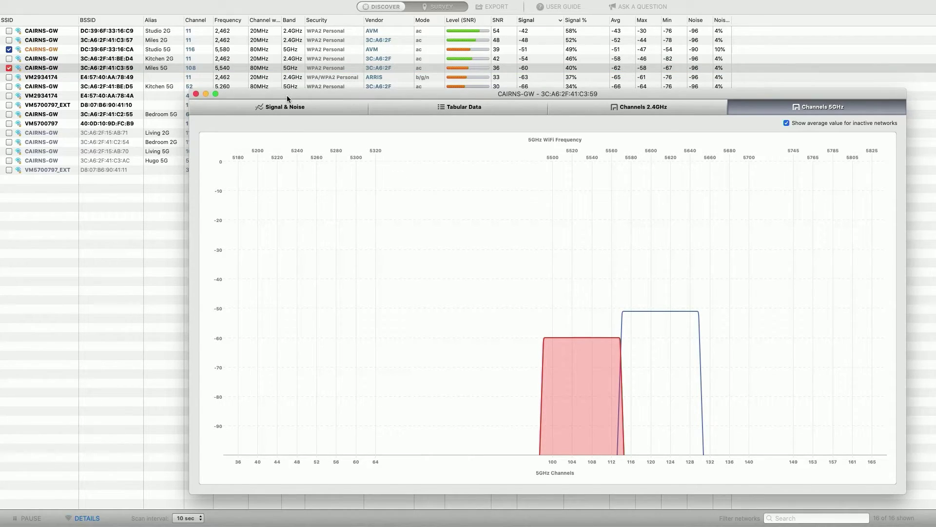
pyautogui.click(196, 94)
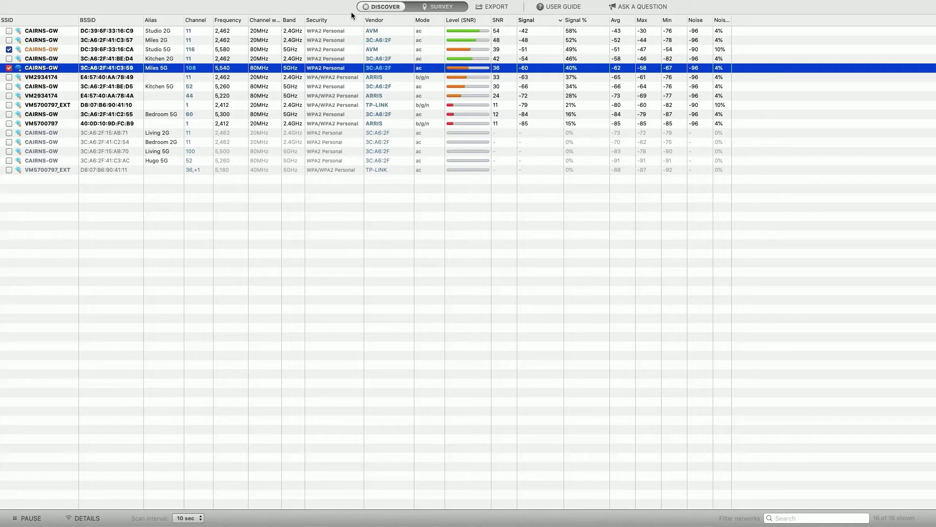
pyautogui.click(440, 7)
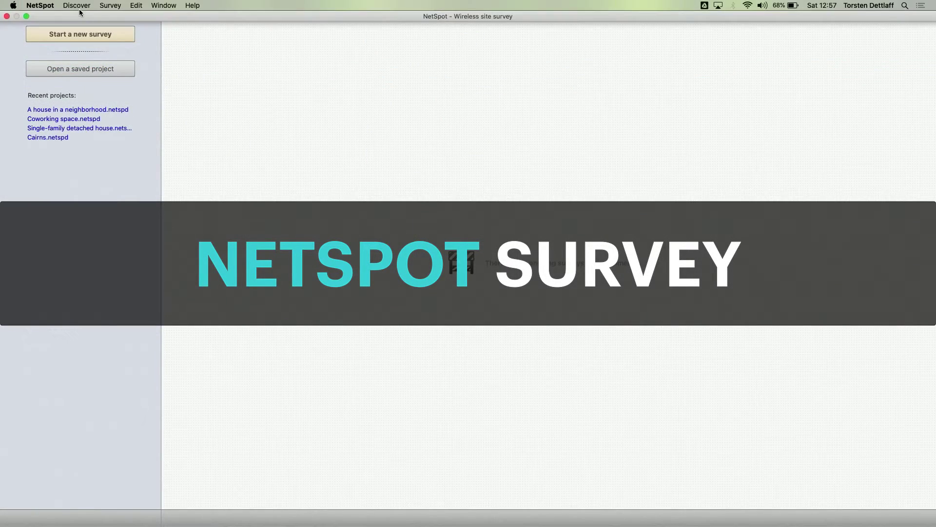
pyautogui.click(77, 75)
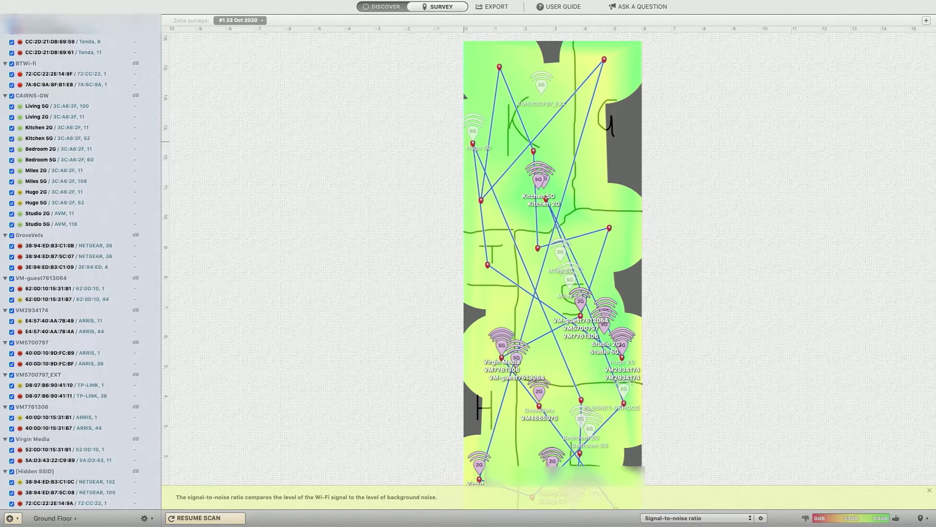
pyautogui.click(12, 24)
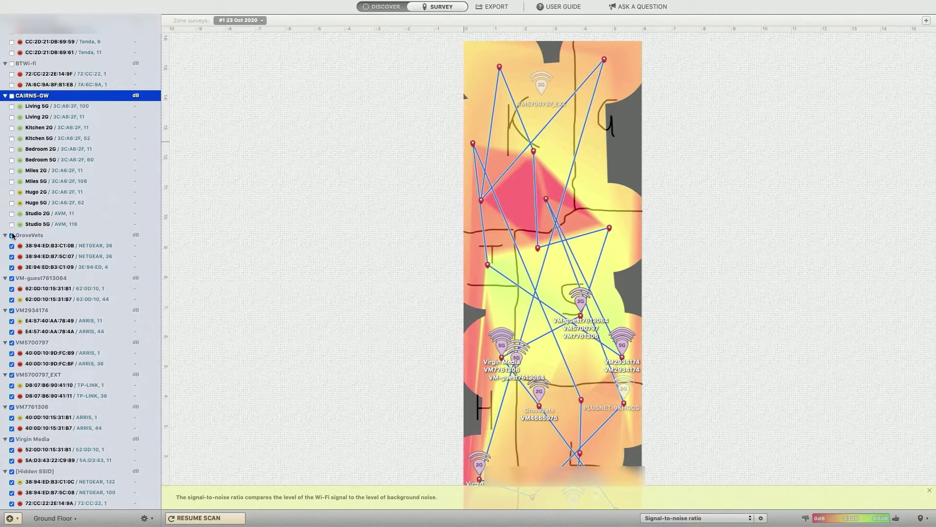
# Exclude the GroveVets, VM-guest7613064, VM2934174, VM5700797, VM5700797_EXT and VM7761306 networks from the heatmap
pyautogui.click(12, 235)
pyautogui.click(11, 279)
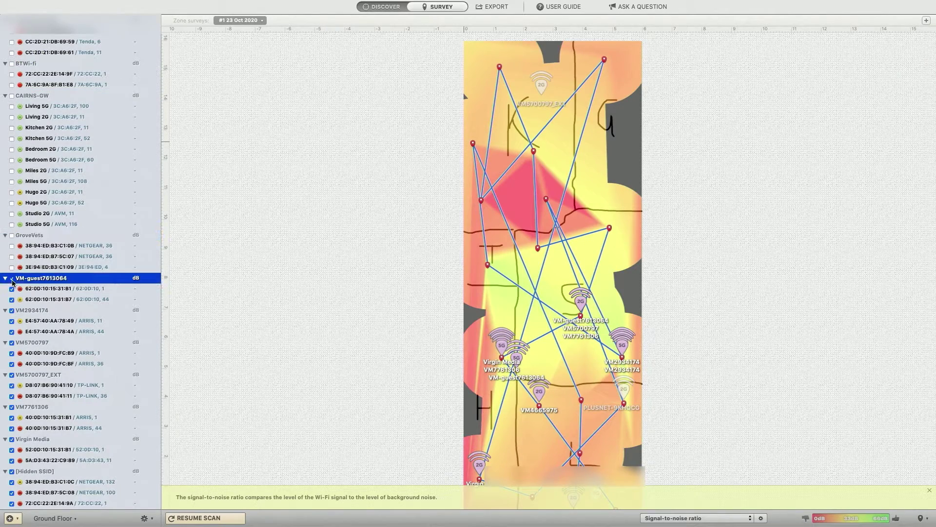
pyautogui.click(12, 311)
pyautogui.scroll(-2, 25, 336)
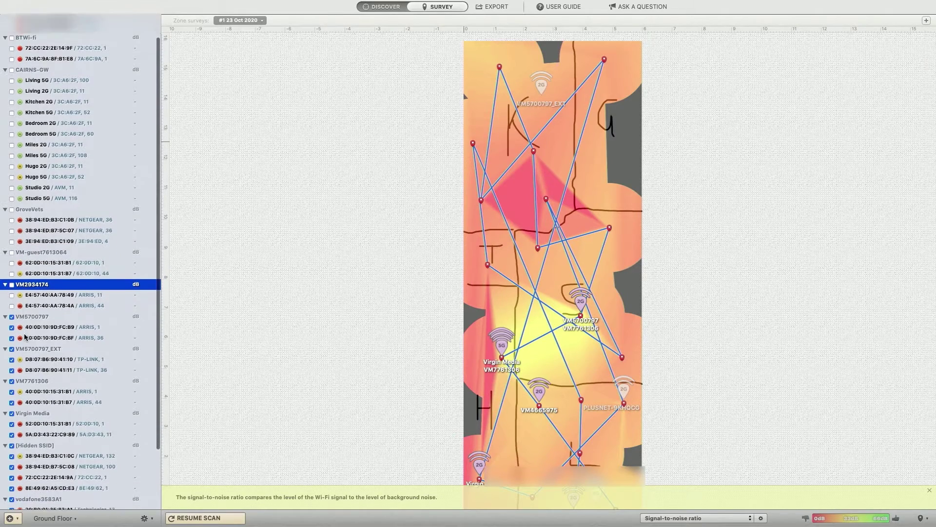
pyautogui.scroll(-5, 24, 337)
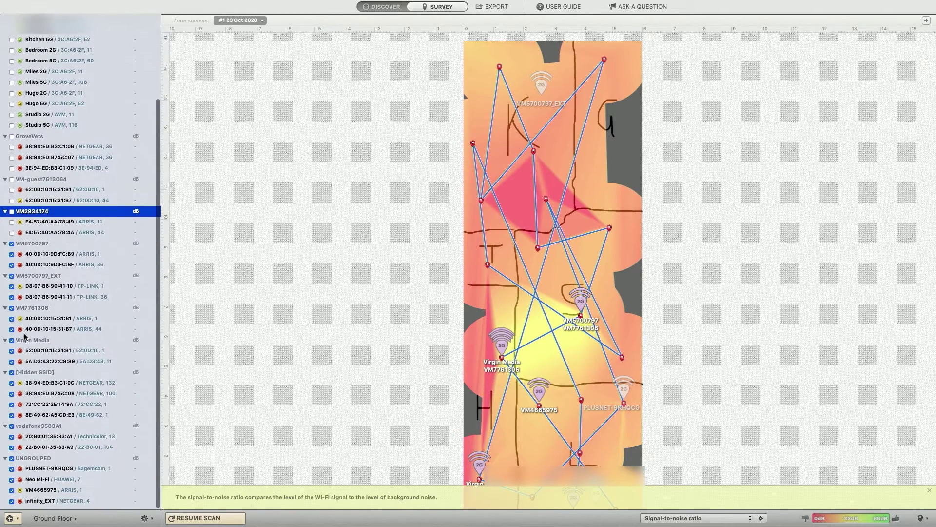
pyautogui.click(12, 246)
pyautogui.click(12, 278)
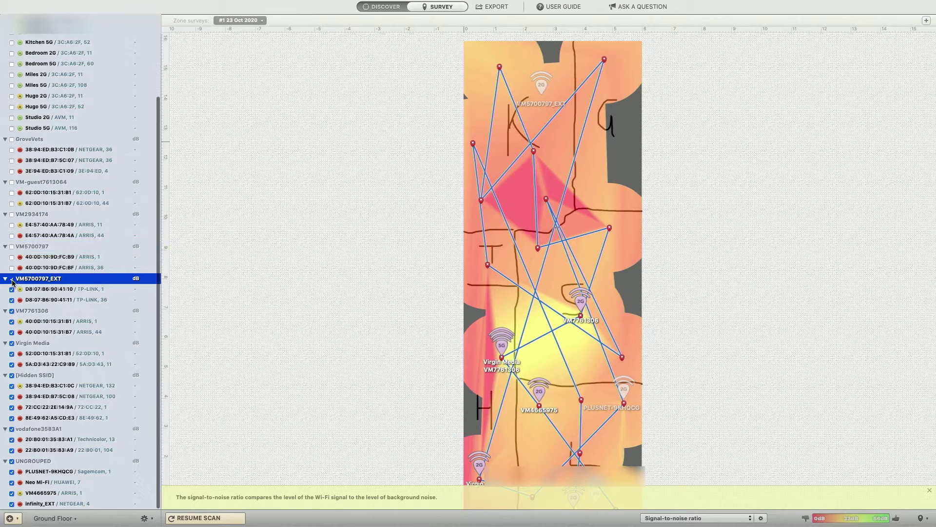
pyautogui.click(12, 311)
# Exclude Virgin Media, hidden-SSID, vodafone3583A1 and ungrouped networks, dismissing the empty-heatmap notice
pyautogui.click(12, 342)
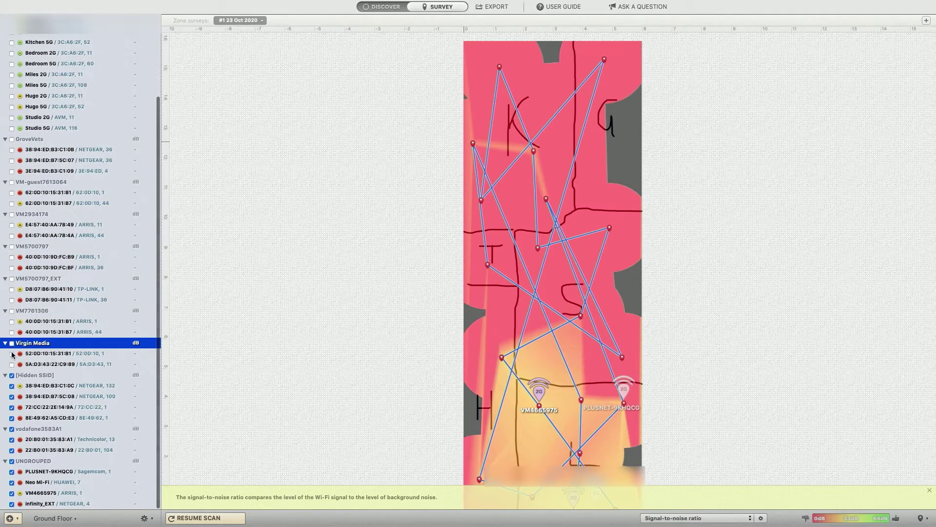
pyautogui.click(12, 375)
pyautogui.click(11, 429)
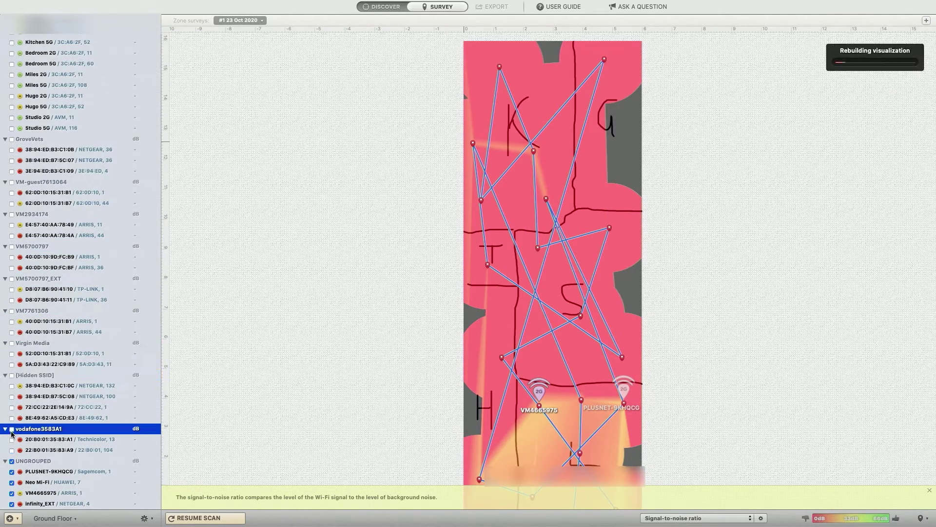
pyautogui.click(11, 461)
pyautogui.scroll(-1, 56, 467)
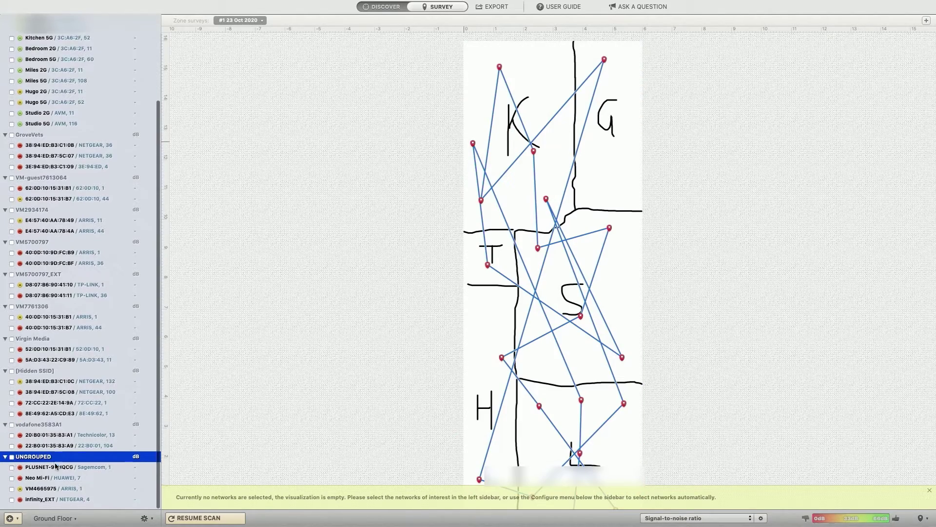
pyautogui.scroll(5, 56, 467)
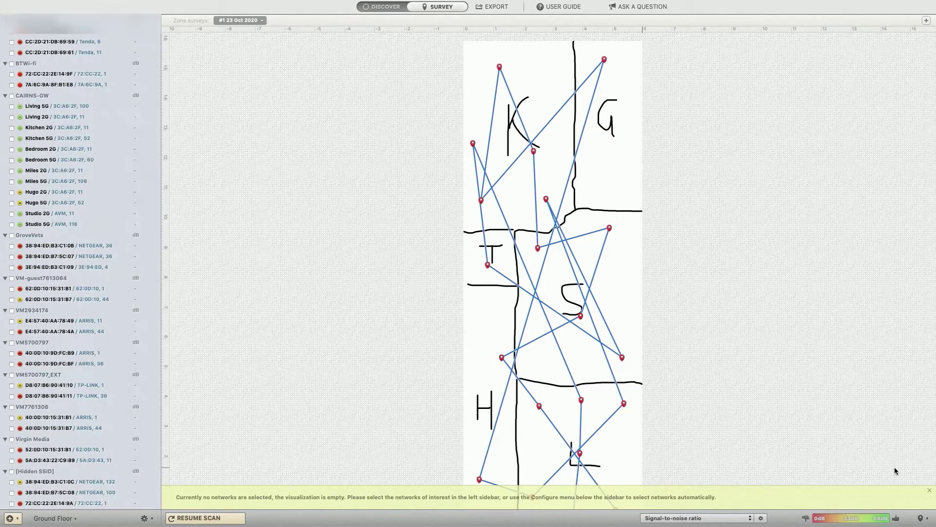
pyautogui.click(929, 490)
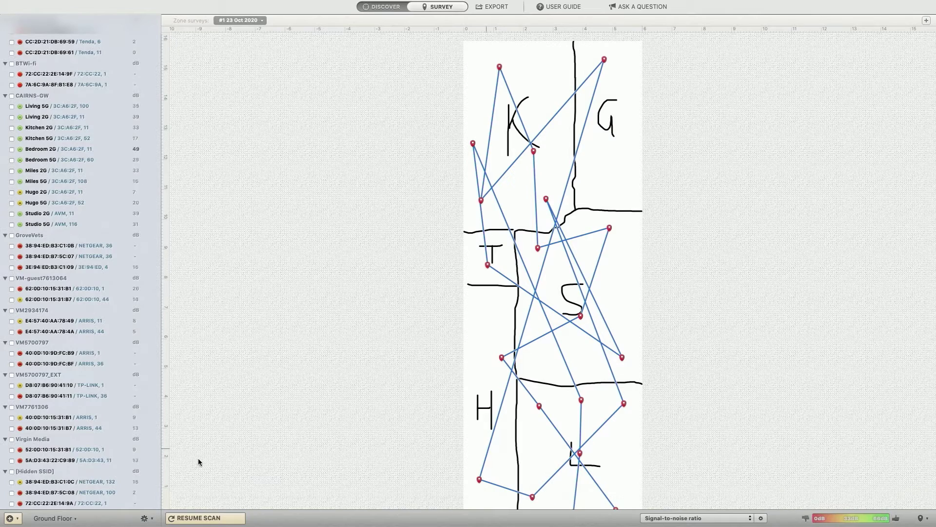
pyautogui.click(54, 518)
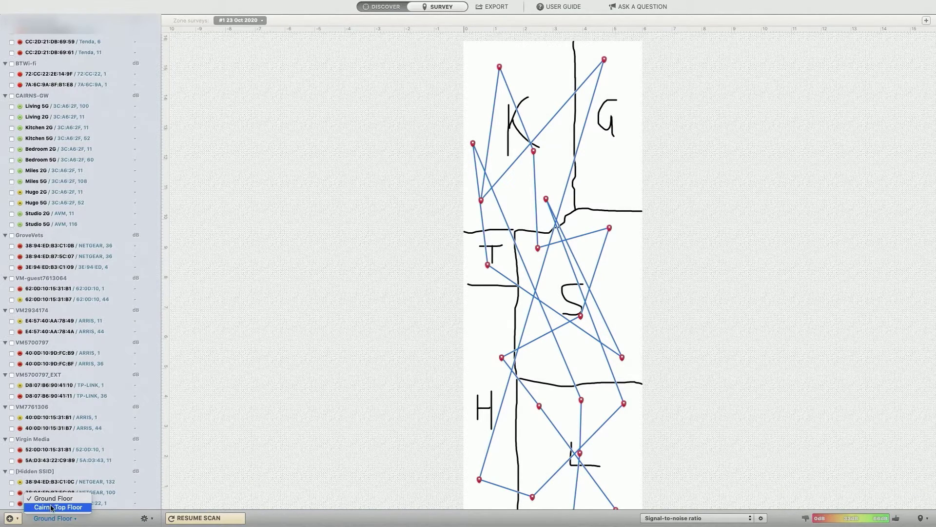
# On Cairns Top Floor, exclude Living 5G from the heatmap, then return to Ground Floor
pyautogui.click(52, 507)
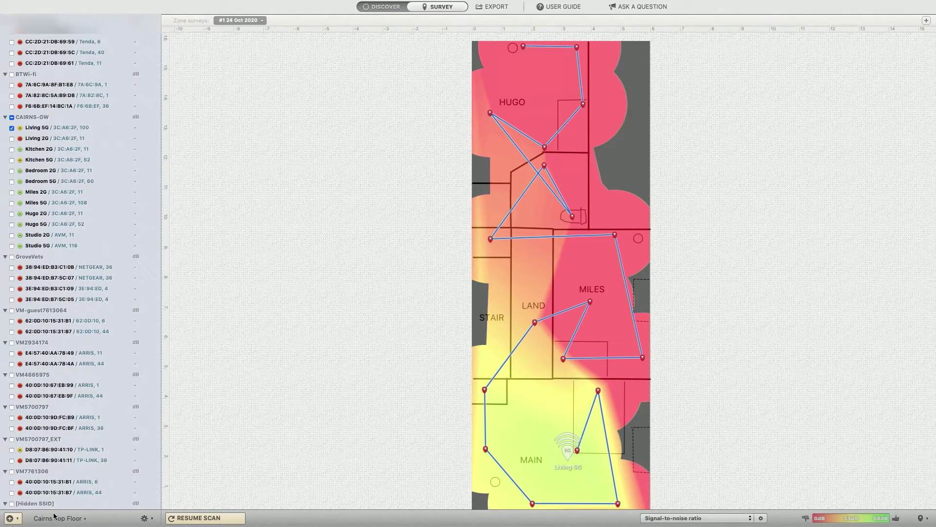
pyautogui.scroll(-1, 38, 123)
pyautogui.click(12, 105)
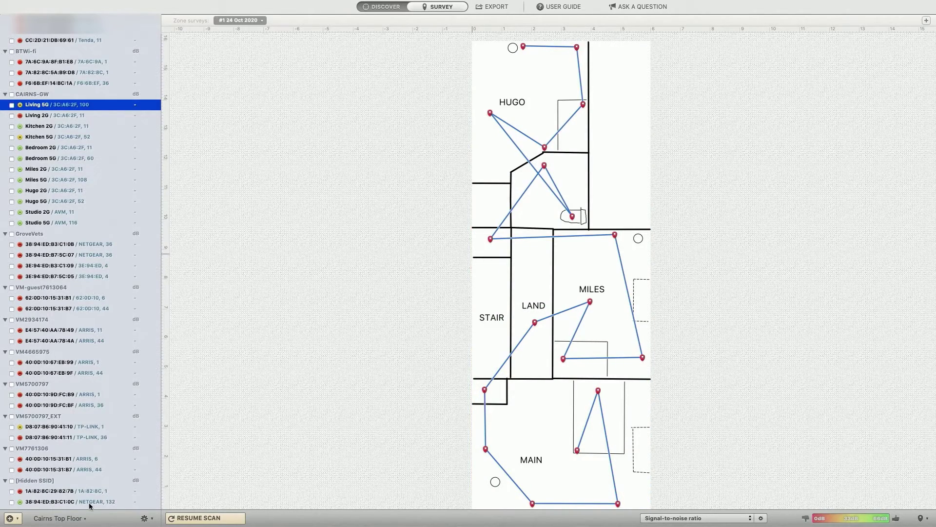
pyautogui.click(71, 519)
pyautogui.click(53, 509)
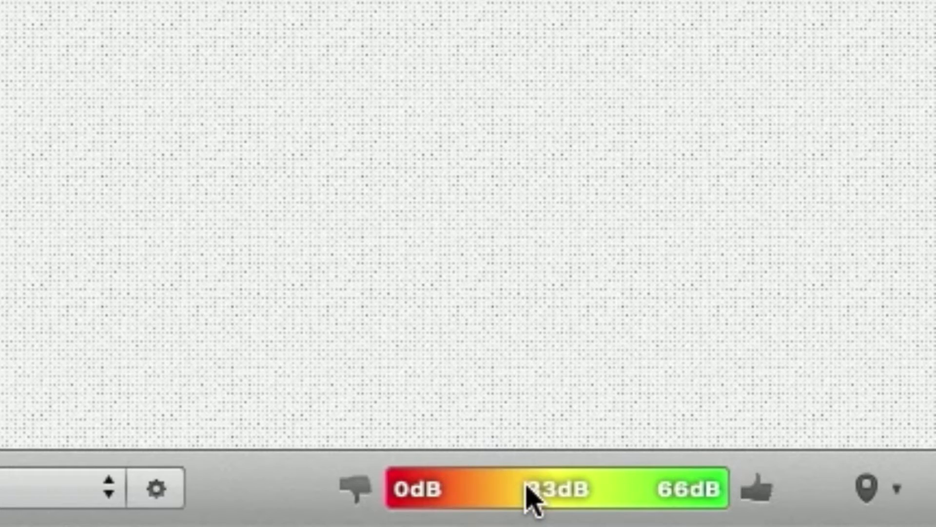
# Check the signal-to-noise display settings, then bring up the visualization type menu
pyautogui.click(156, 488)
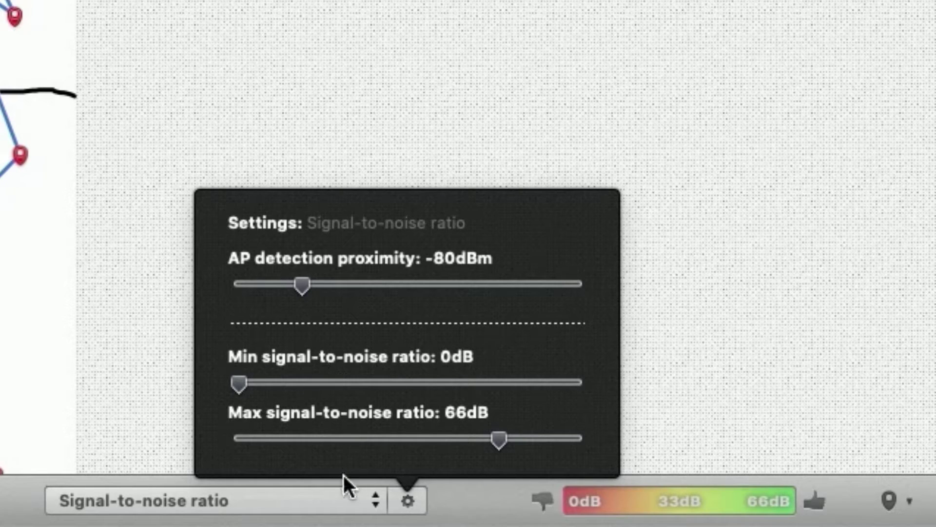
pyautogui.click(160, 498)
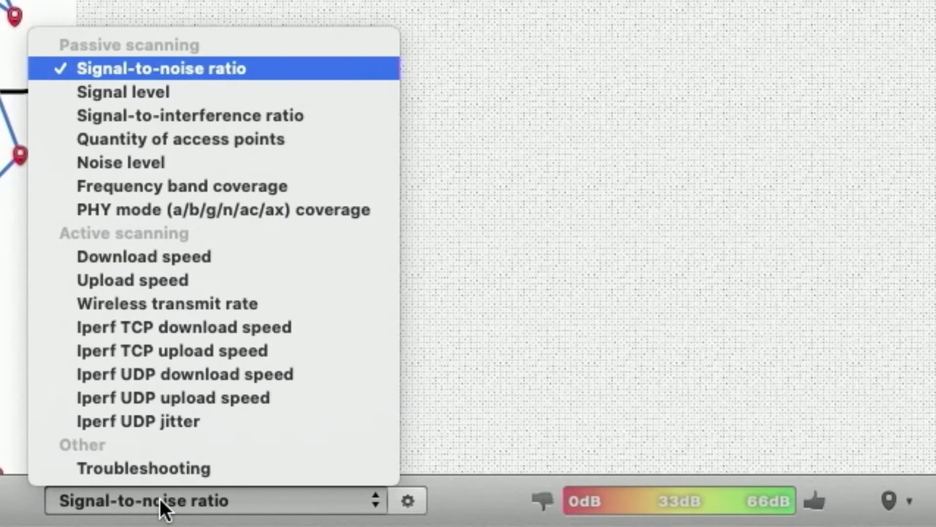
# Visualize Signal level and review its -90 dBm minimum and -45 dBm maximum sliders
pyautogui.click(152, 100)
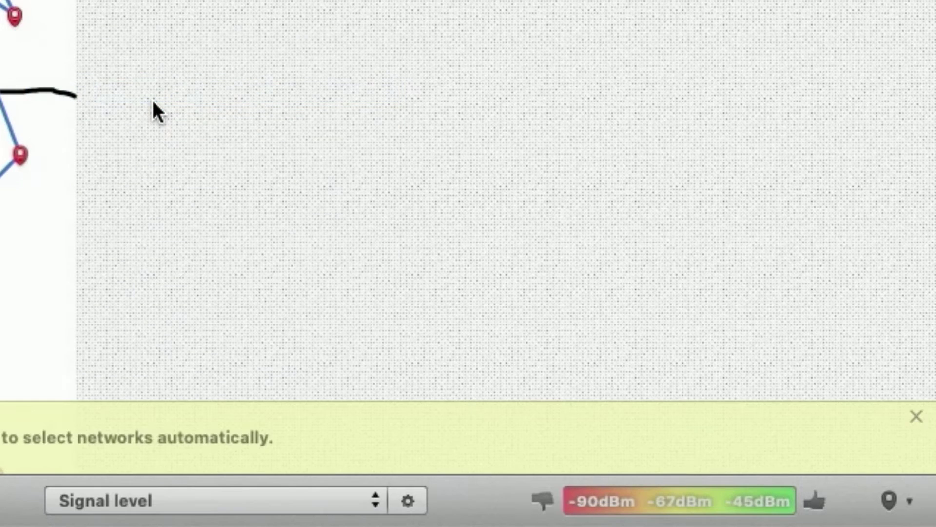
pyautogui.click(915, 418)
pyautogui.click(408, 500)
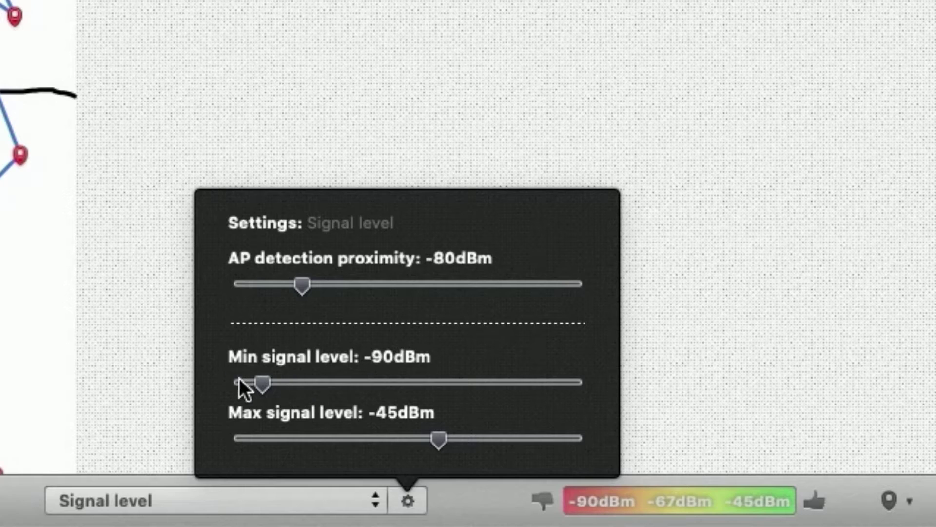
pyautogui.moveTo(267, 387)
pyautogui.mouseDown()
pyautogui.moveTo(297, 380)
pyautogui.moveTo(270, 379)
pyautogui.mouseUp()
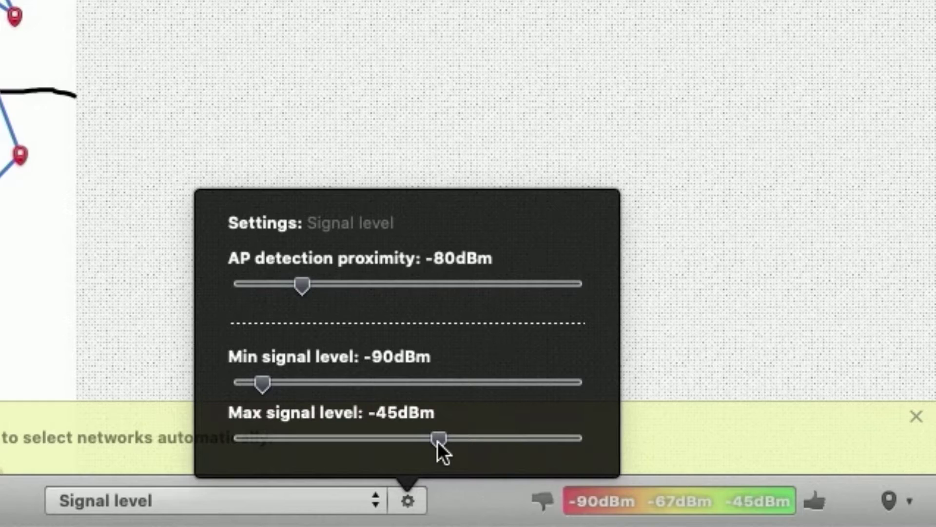
# Include the Studio 5G node under CAIRNS-GW in the Ground Floor signal-level heatmap
pyautogui.click(398, 2)
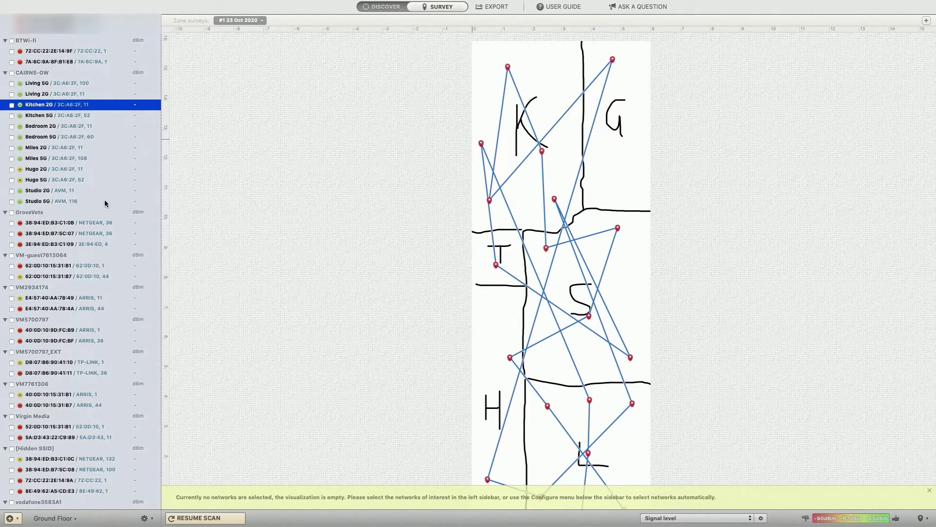
pyautogui.moveTo(105, 203)
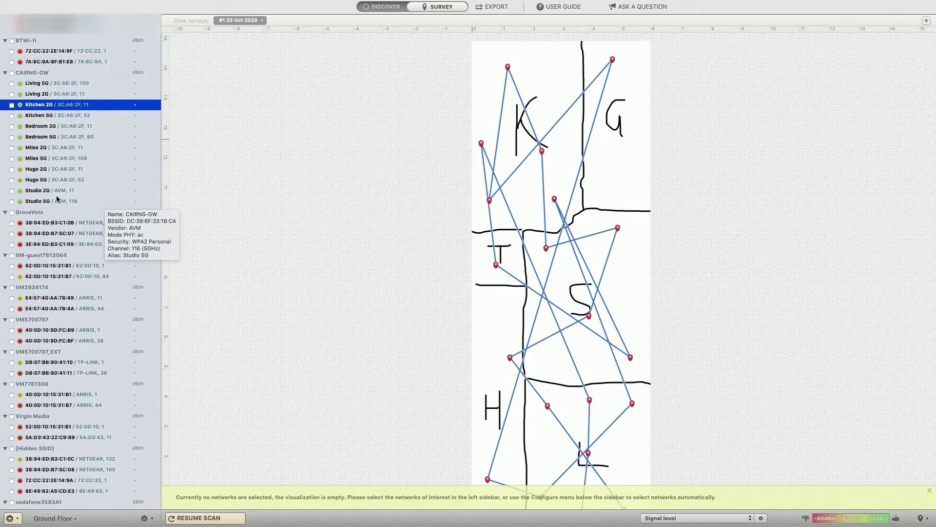
pyautogui.click(13, 203)
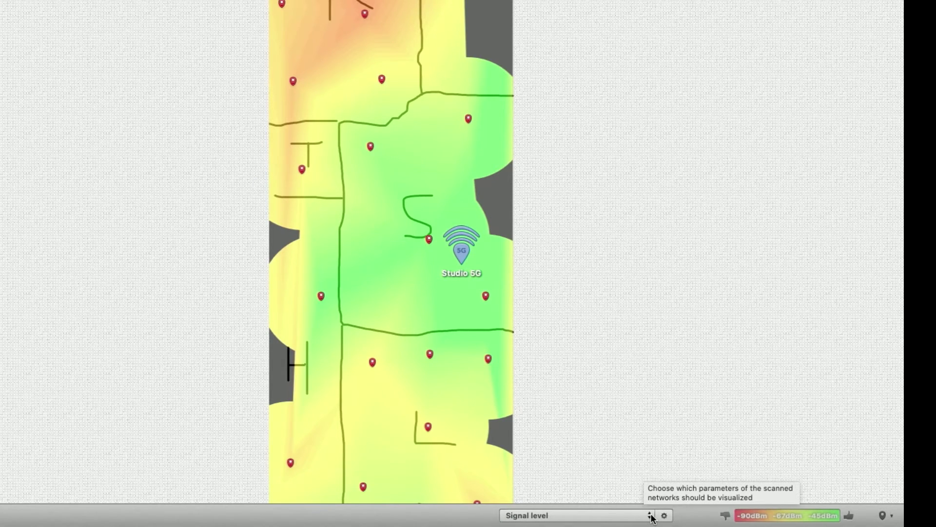
# Drag the Max signal level slider down to -50 dBm for the Studio 5G heatmap
pyautogui.click(667, 515)
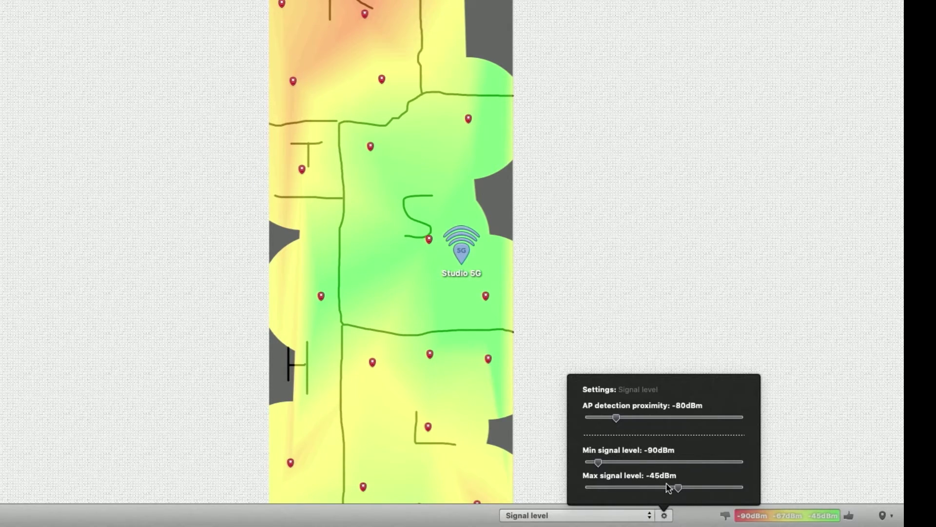
pyautogui.moveTo(679, 489); pyautogui.dragTo(671, 490)
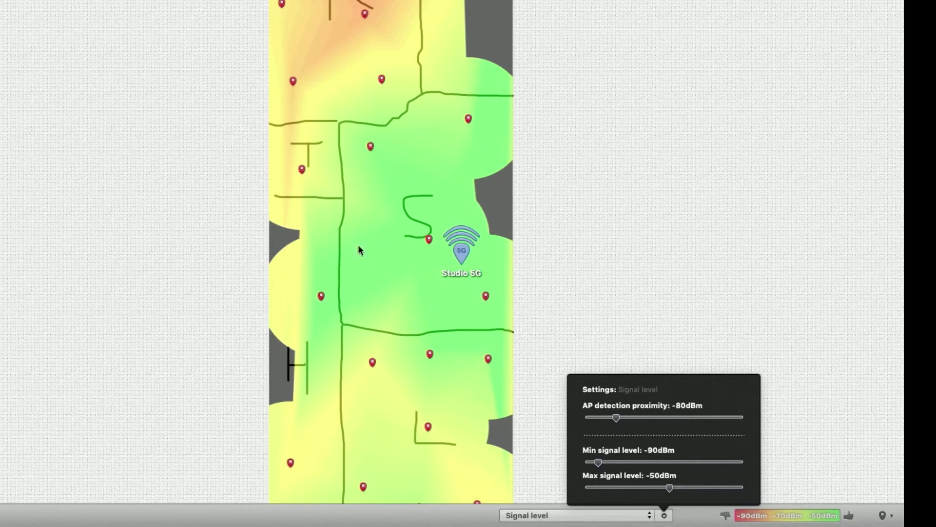
pyautogui.click(154, 148)
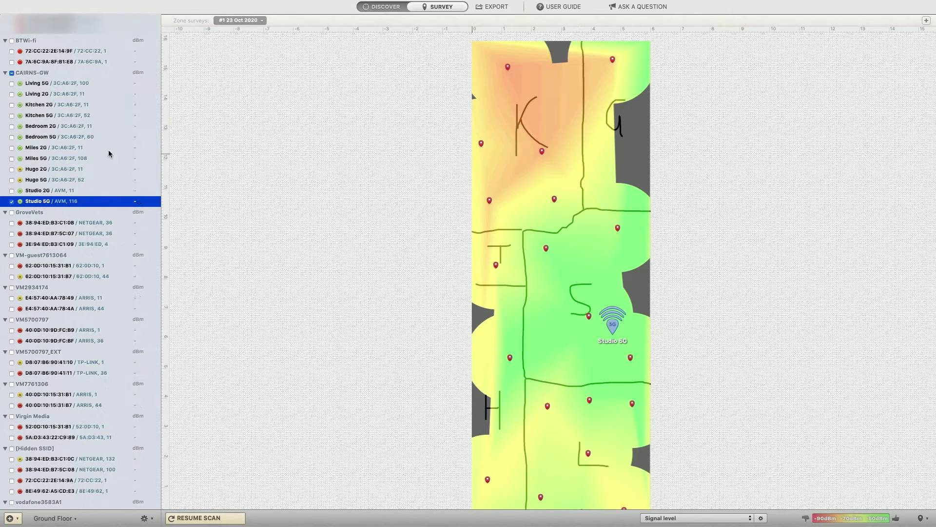
# Include the Kitchen 5G and Living 5G nodes in the Ground Floor heatmap
pyautogui.click(12, 116)
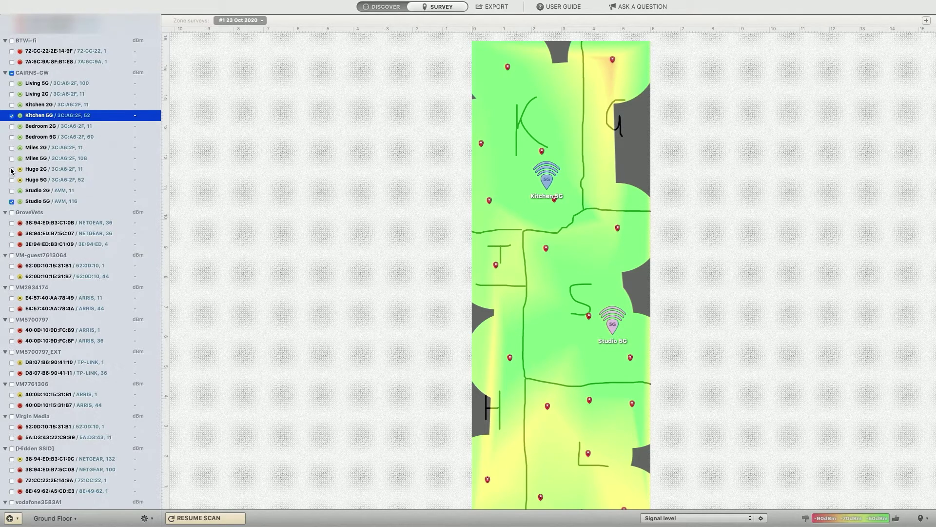
pyautogui.click(12, 83)
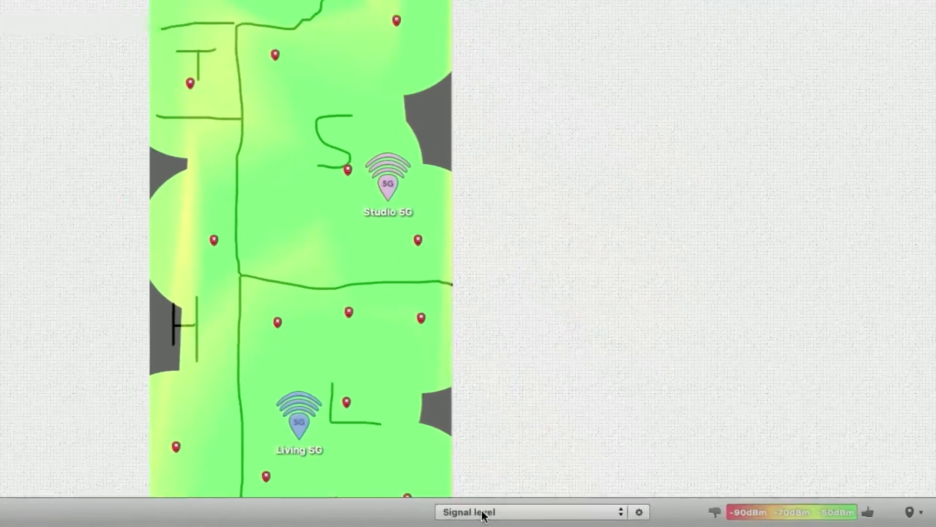
pyautogui.click(669, 518)
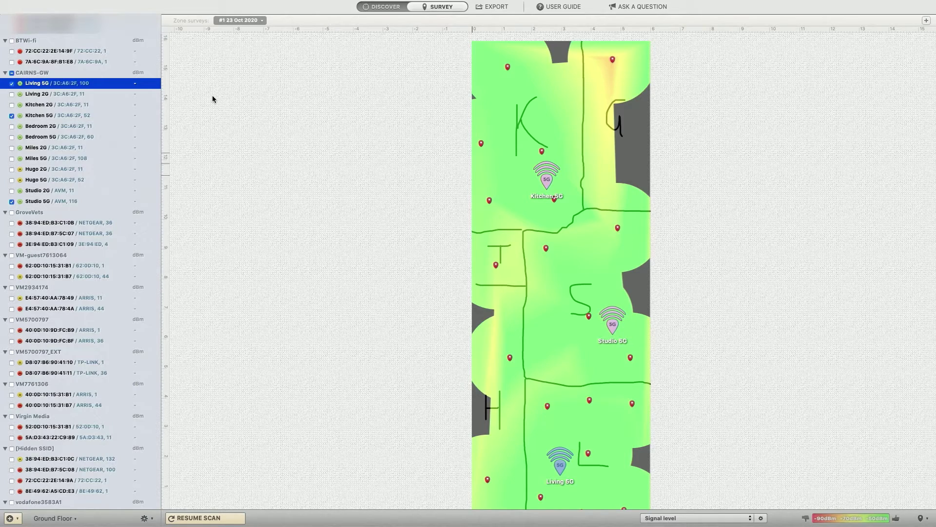
# Switch to the Cairns Top Floor plan and dismiss the no-networks-selected notice
pyautogui.click(63, 519)
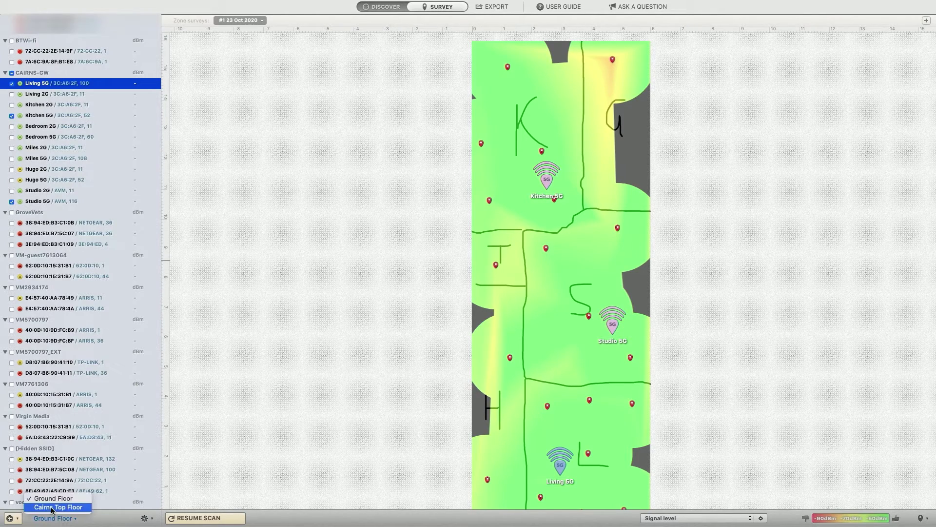
pyautogui.click(52, 508)
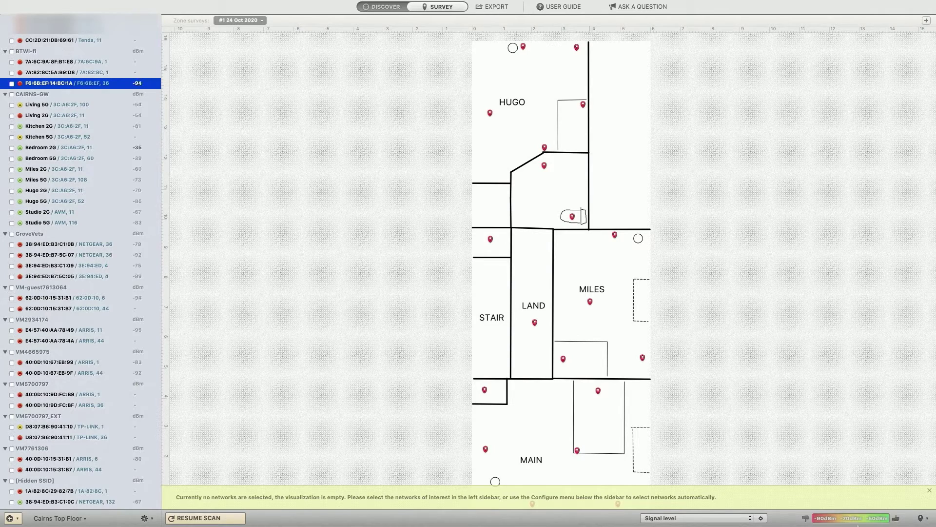
pyautogui.click(929, 490)
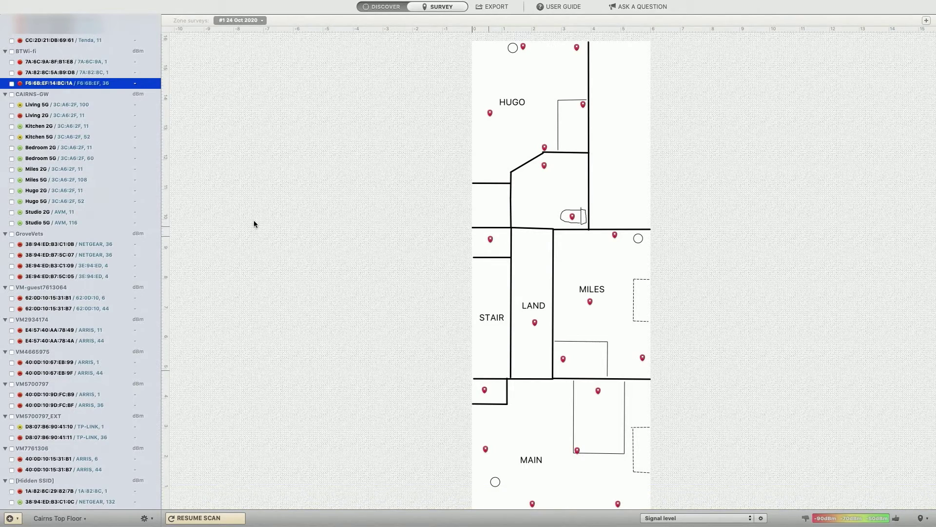
# Include the Bedroom 5G, Miles 5G and Hugo 5G nodes in the Top Floor heatmap
pyautogui.click(12, 159)
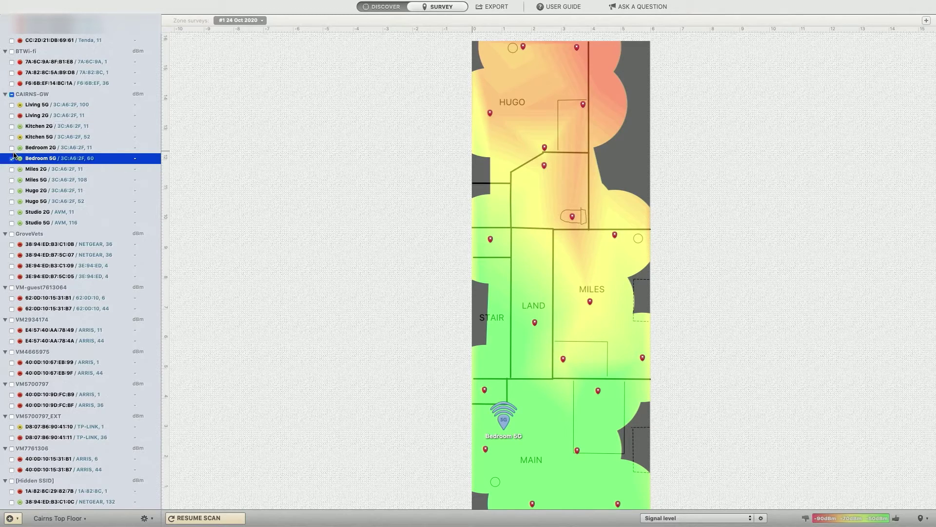
pyautogui.click(12, 180)
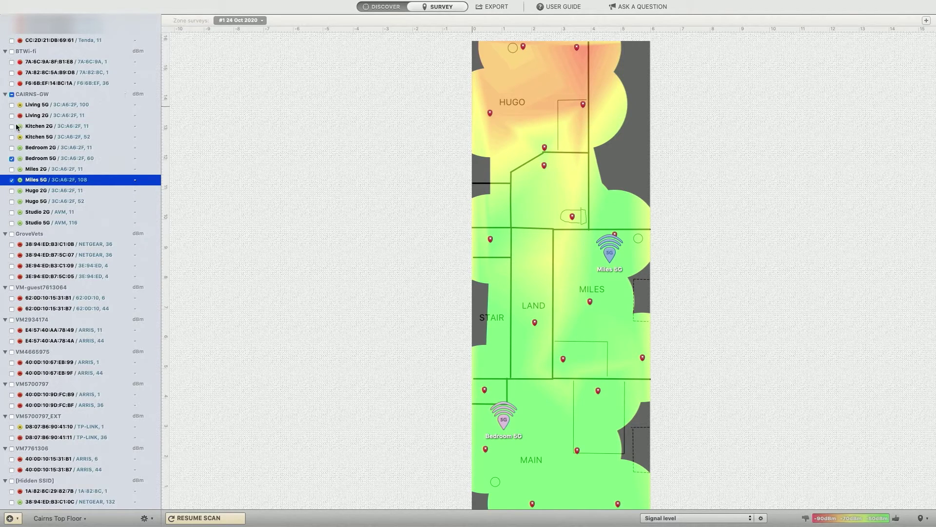
pyautogui.click(12, 202)
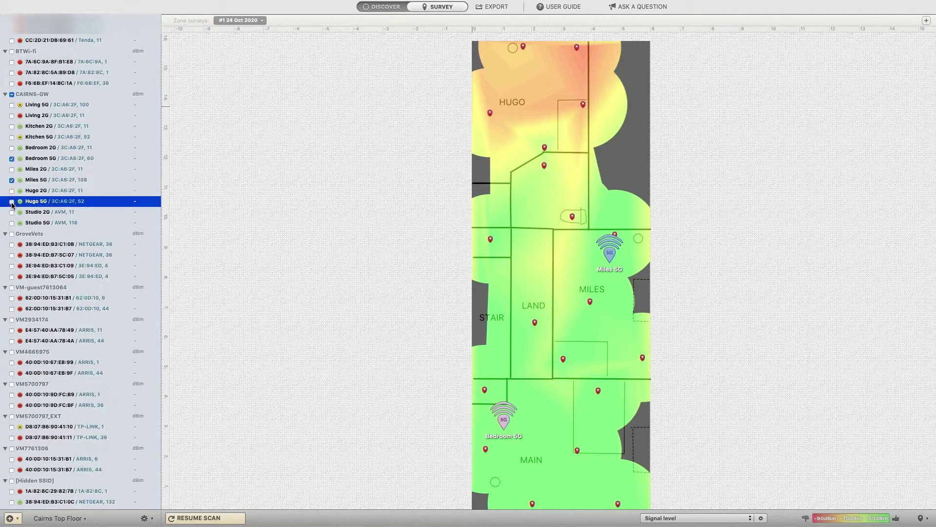